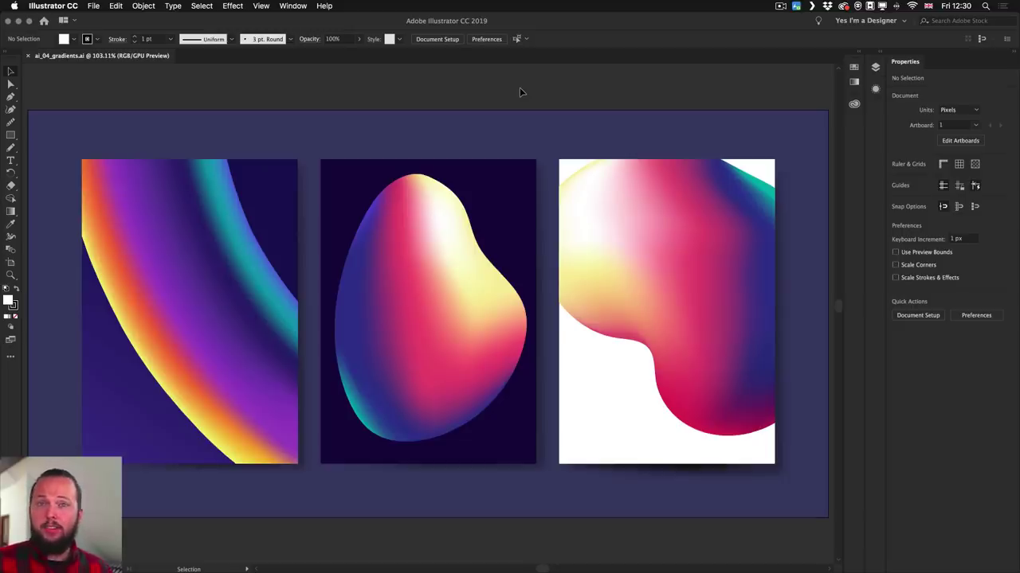
Drag one of the middle blob's mesh points down-left with Direct Selection, then deselect.
left_click(410, 239)
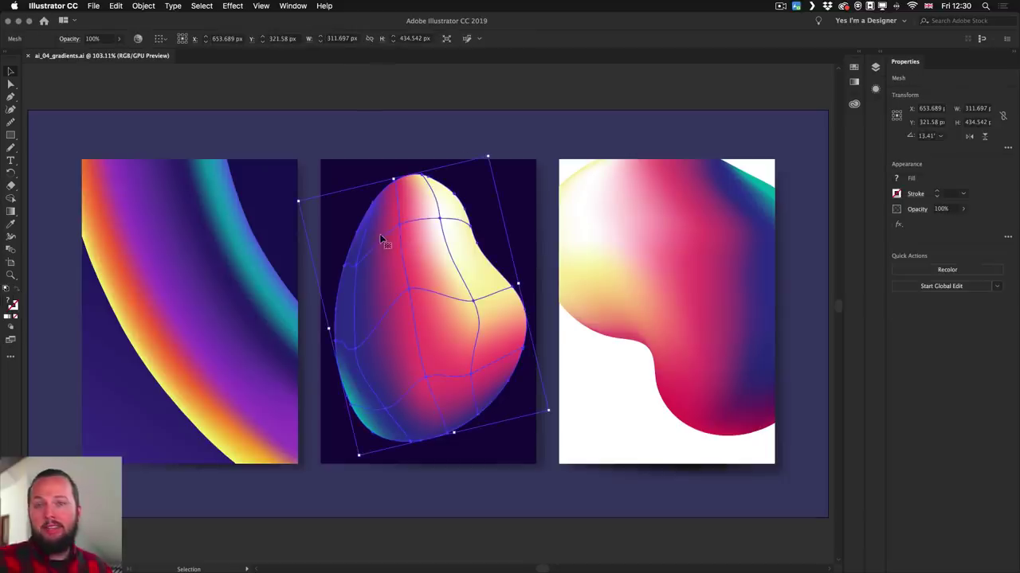
left_click(141, 263)
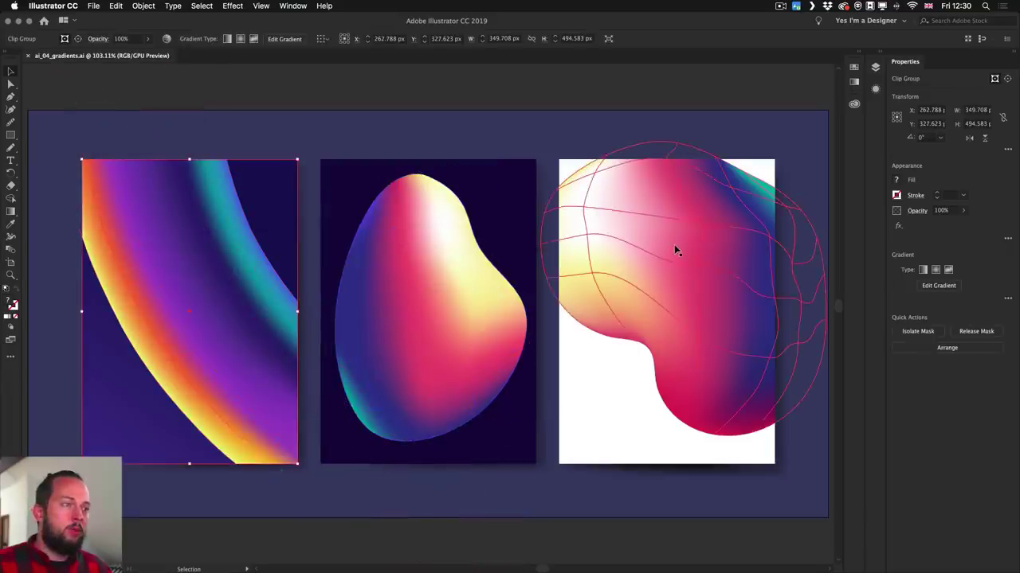
left_click(379, 290)
key("a")
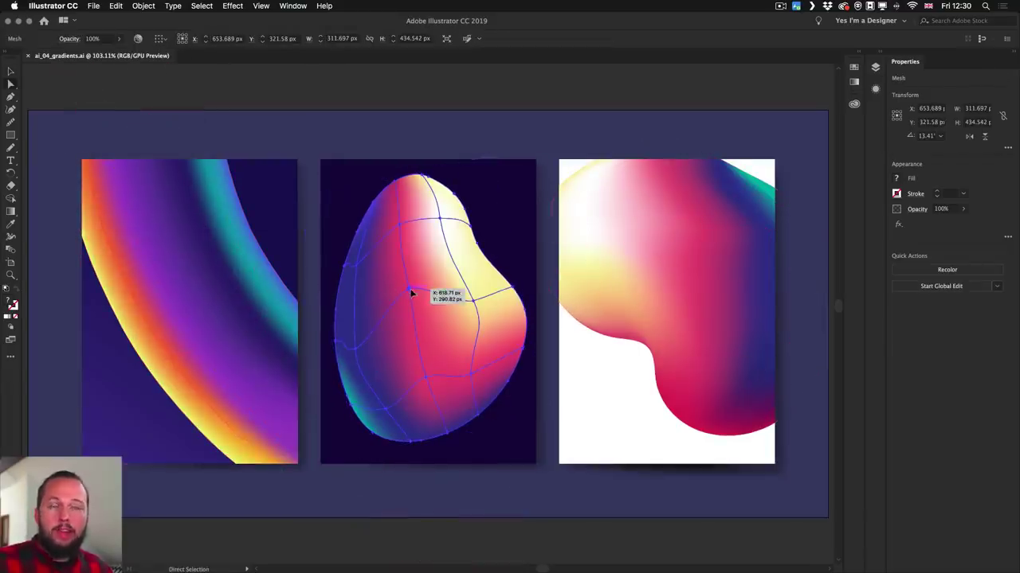
mouse_move(412, 295)
left_mouse_down()
mouse_move(399, 292)
mouse_move(357, 348)
mouse_move(385, 327)
mouse_move(371, 357)
mouse_move(411, 293)
mouse_move(462, 317)
mouse_move(399, 317)
mouse_move(461, 310)
mouse_move(421, 312)
left_mouse_up()
key("v")
left_click(417, 98)
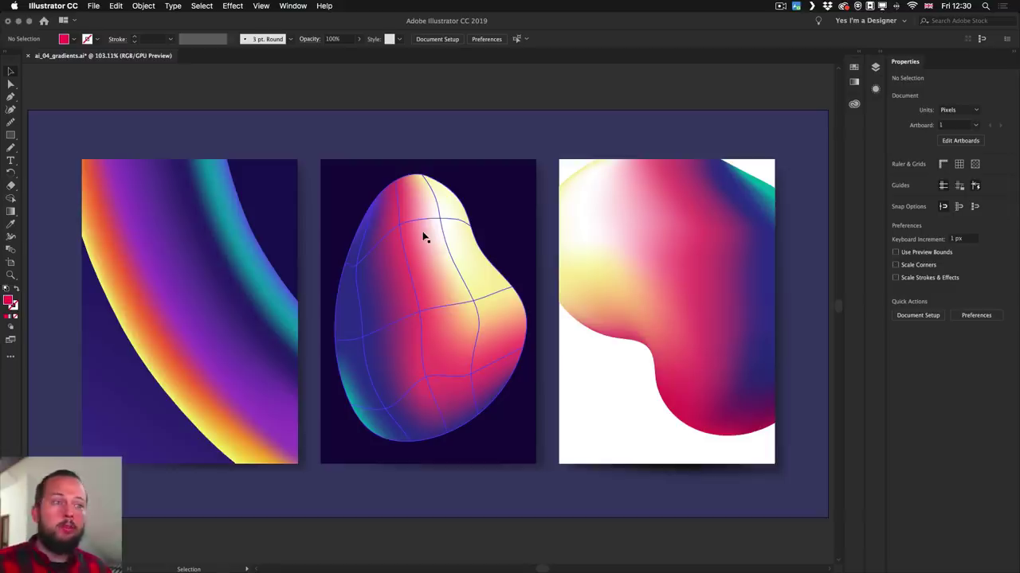
Make the hidden white <Path> visible in Layers and select the white blob.
left_click(459, 300)
left_click(874, 68)
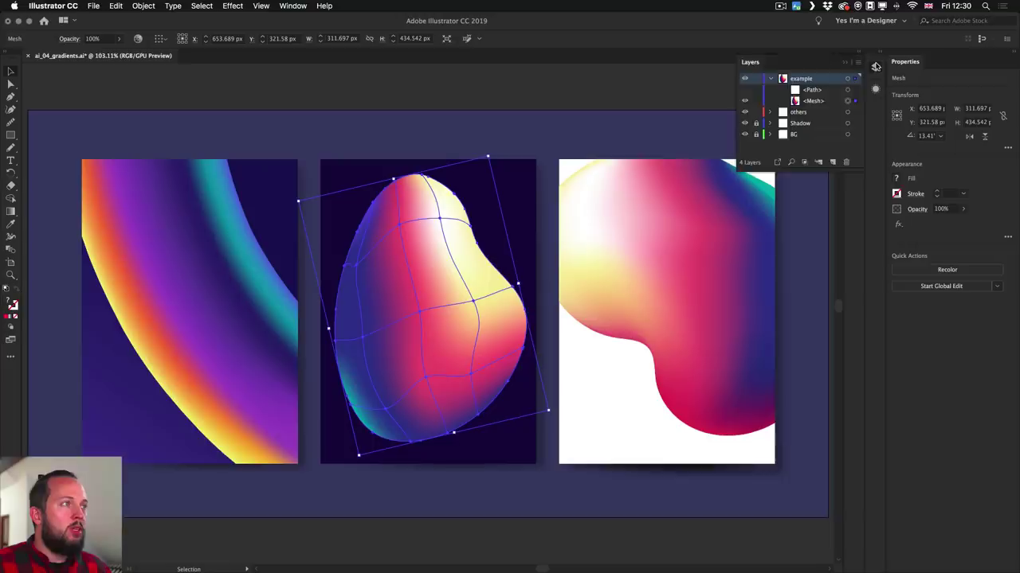
left_click(744, 89)
left_click(537, 118)
left_click(441, 226)
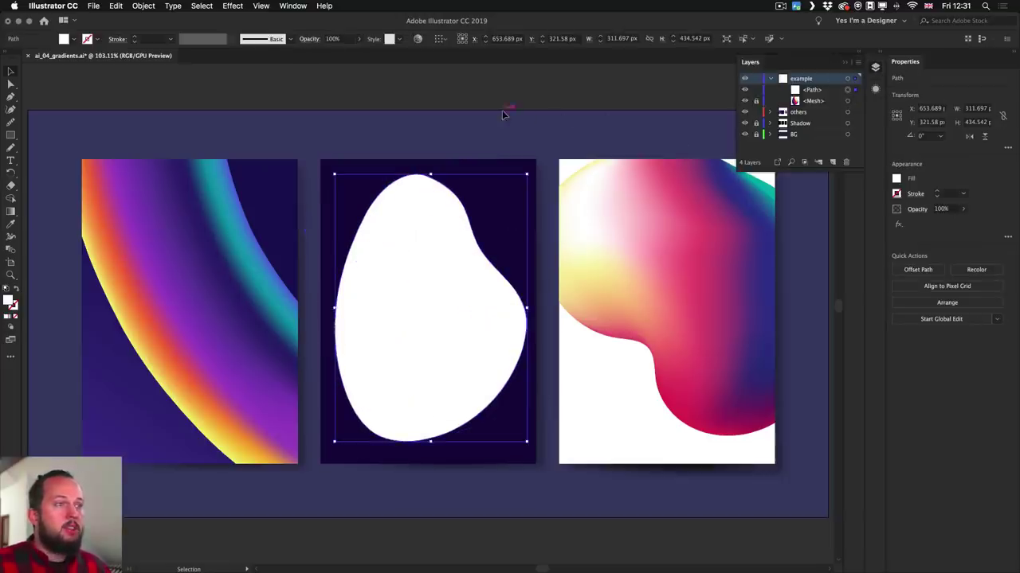
left_click(502, 110)
left_click(446, 195)
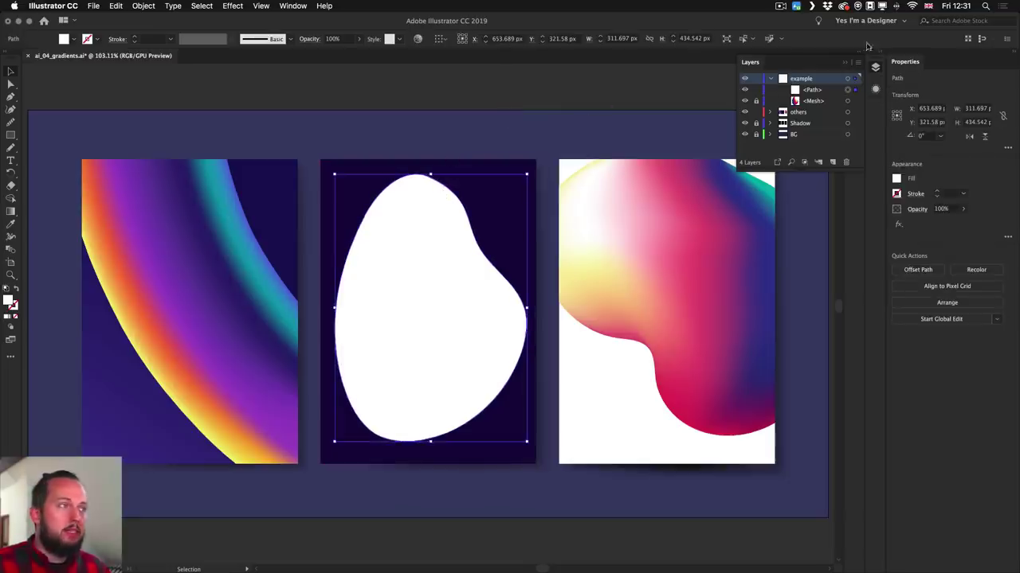
Open the Gradient panel from the Window menu.
left_click(877, 68)
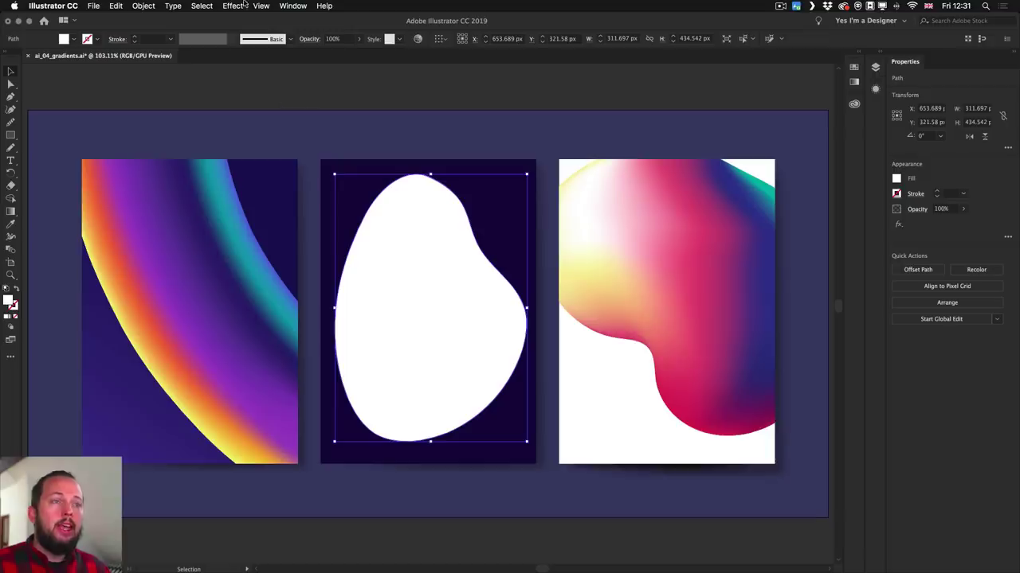
left_click(295, 6)
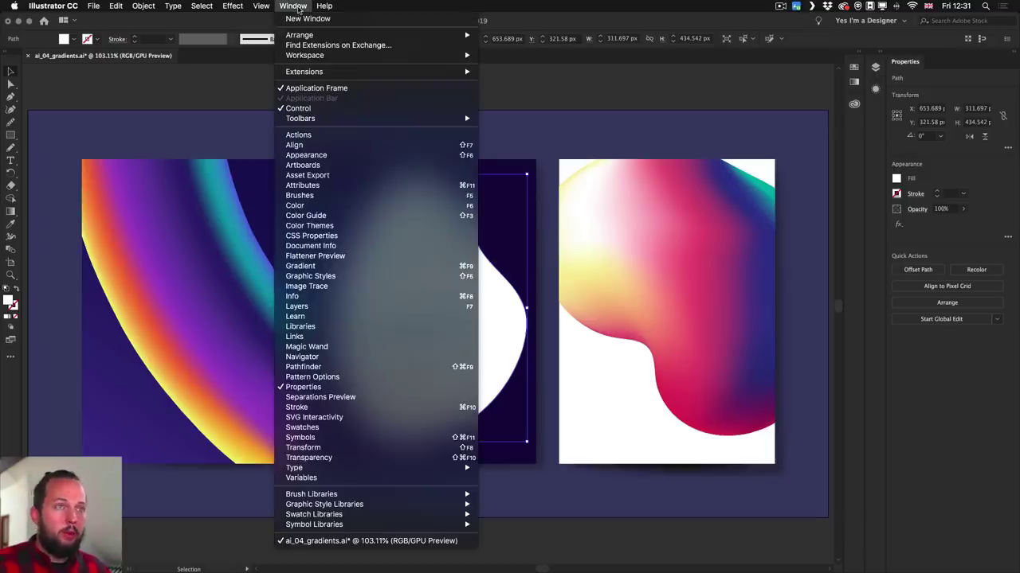
left_click(300, 266)
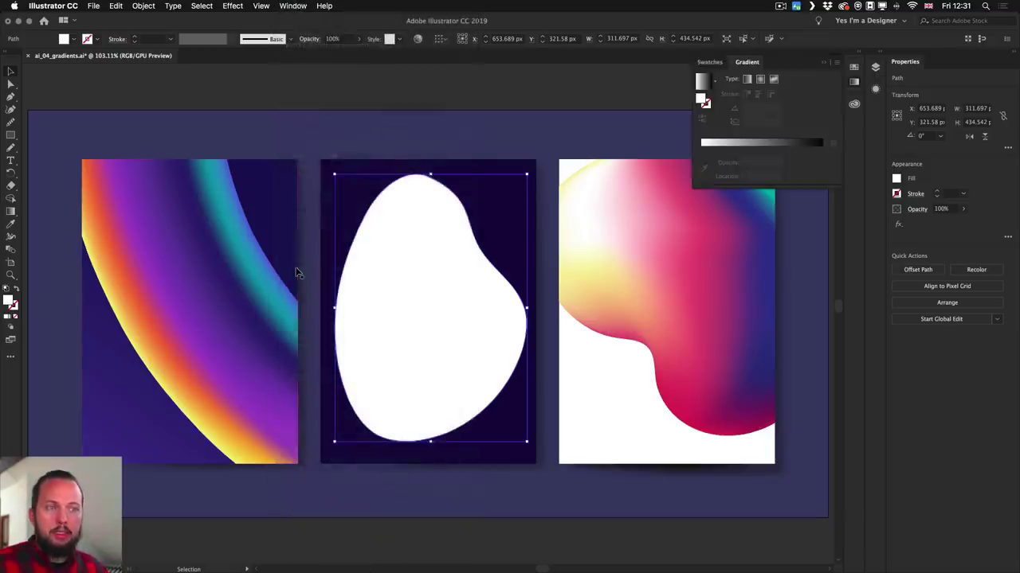
Apply a Freeform gradient, reposition its four colour points, and add a new point near the bottom right.
left_click(773, 79)
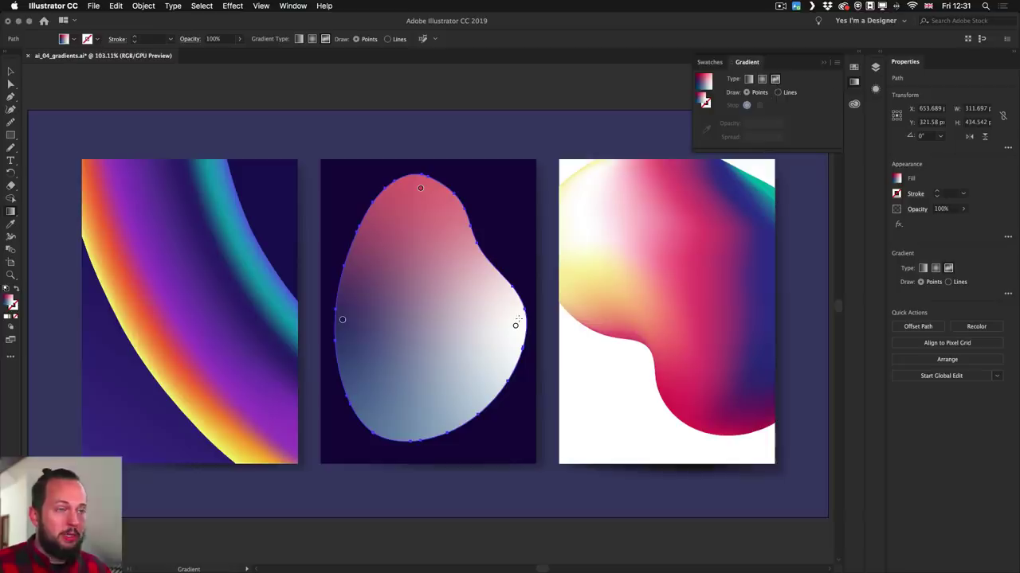
left_click_drag(342, 319, 422, 341)
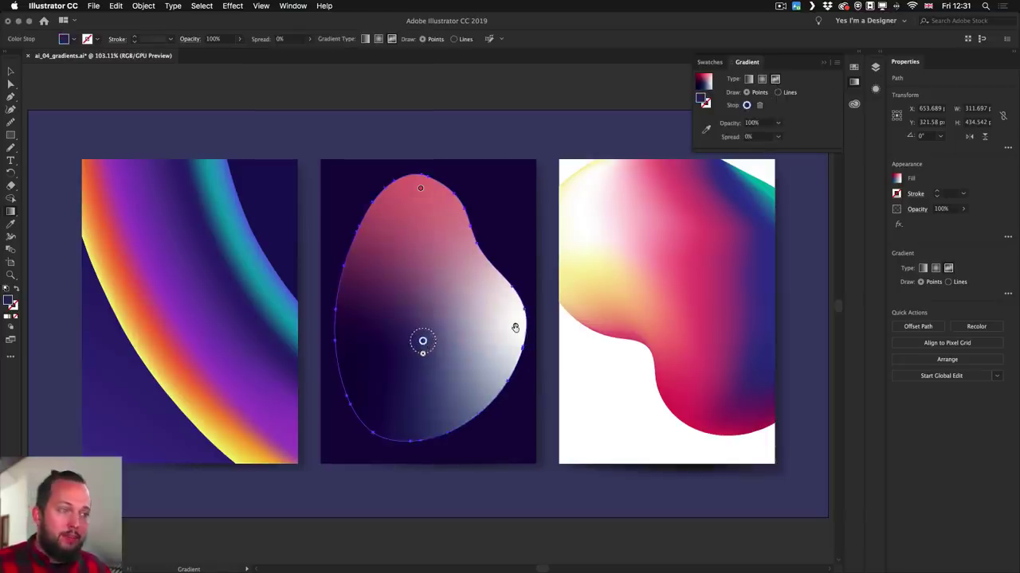
left_click_drag(515, 326, 482, 326)
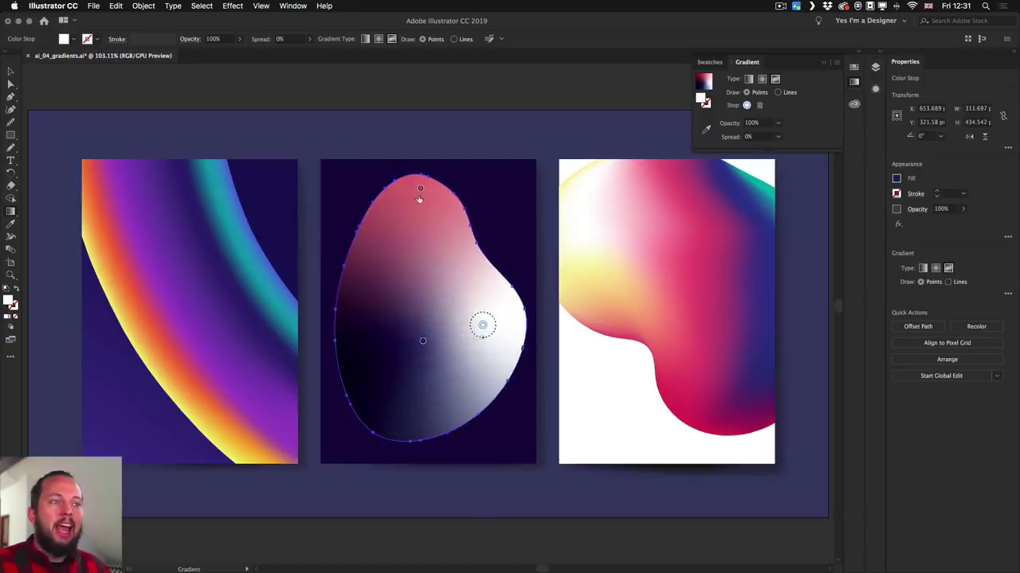
left_click_drag(420, 189, 447, 288)
left_click_drag(423, 341, 392, 348)
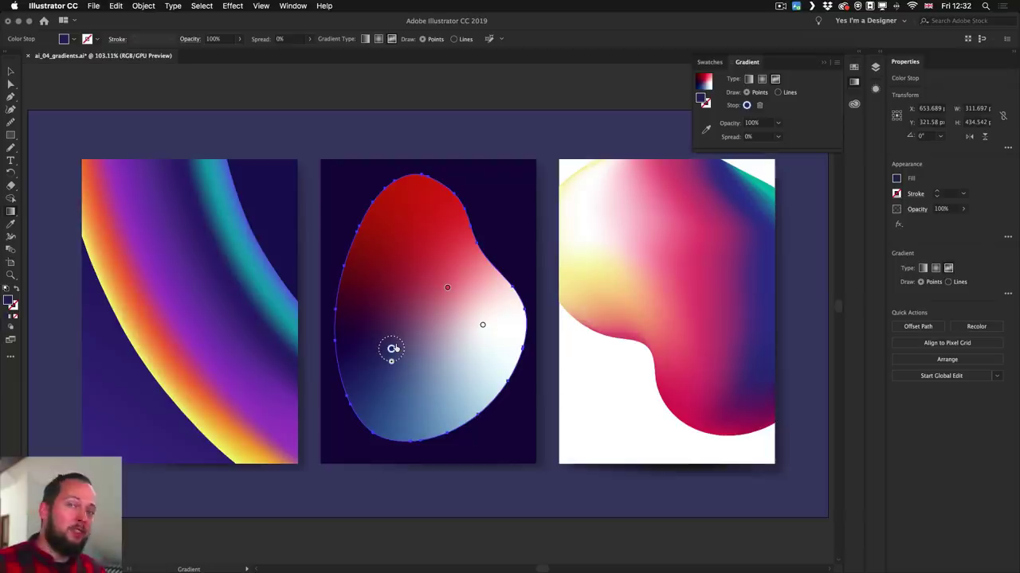
mouse_move(393, 348)
left_mouse_down()
mouse_move(405, 345)
mouse_move(392, 345)
left_mouse_up()
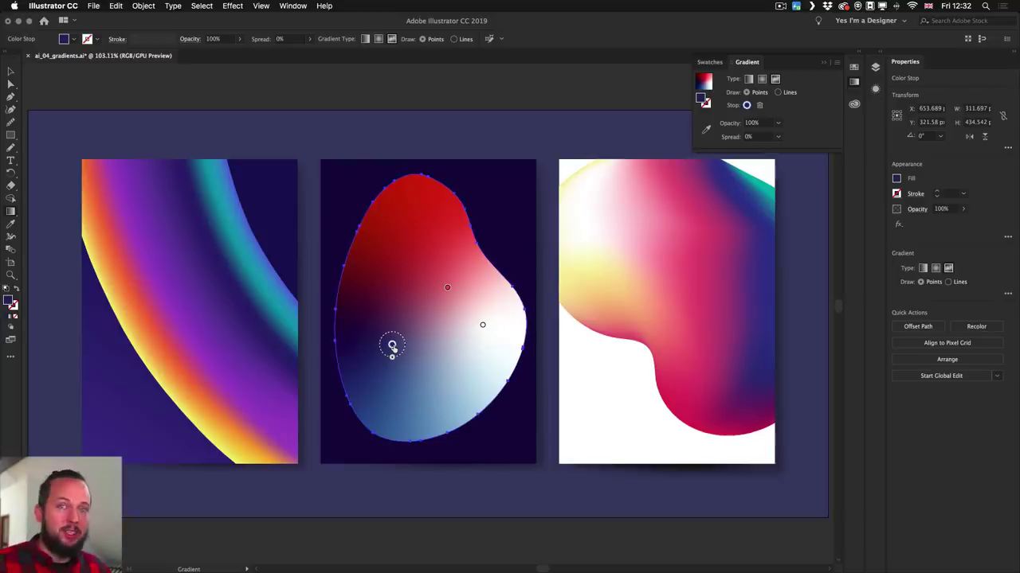
left_click(436, 373)
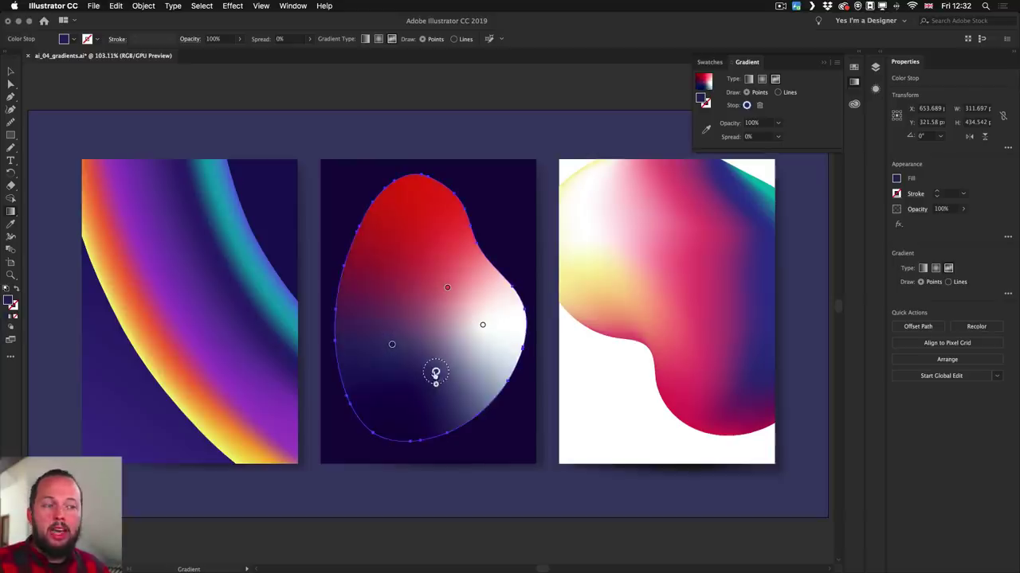
mouse_move(436, 373)
left_mouse_down()
mouse_move(447, 360)
mouse_move(433, 332)
mouse_move(390, 297)
mouse_move(443, 262)
mouse_move(453, 371)
mouse_move(495, 321)
mouse_move(412, 315)
mouse_move(448, 364)
left_mouse_up()
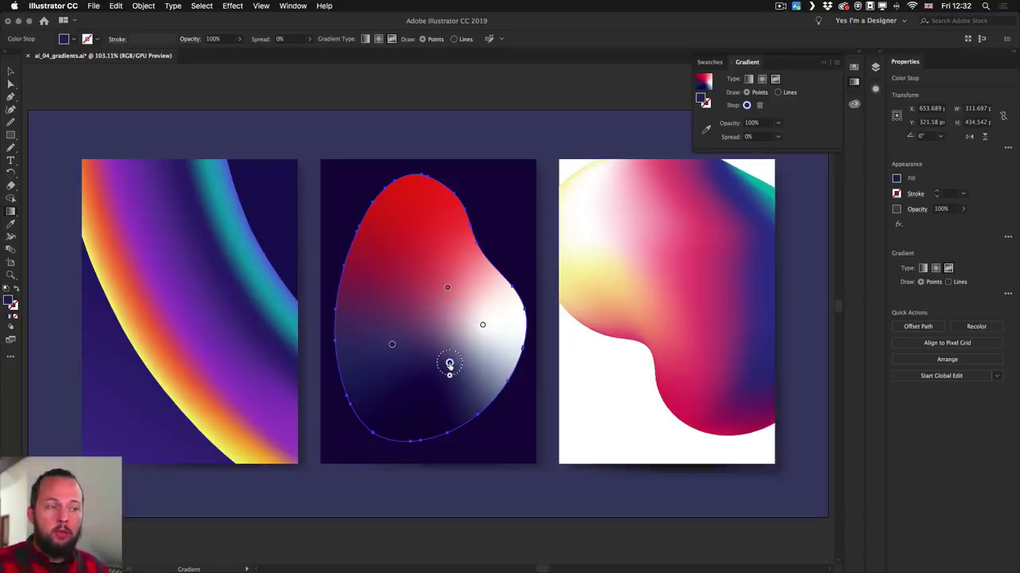
Colour the newly added gradient point cyan.
double_click(449, 364)
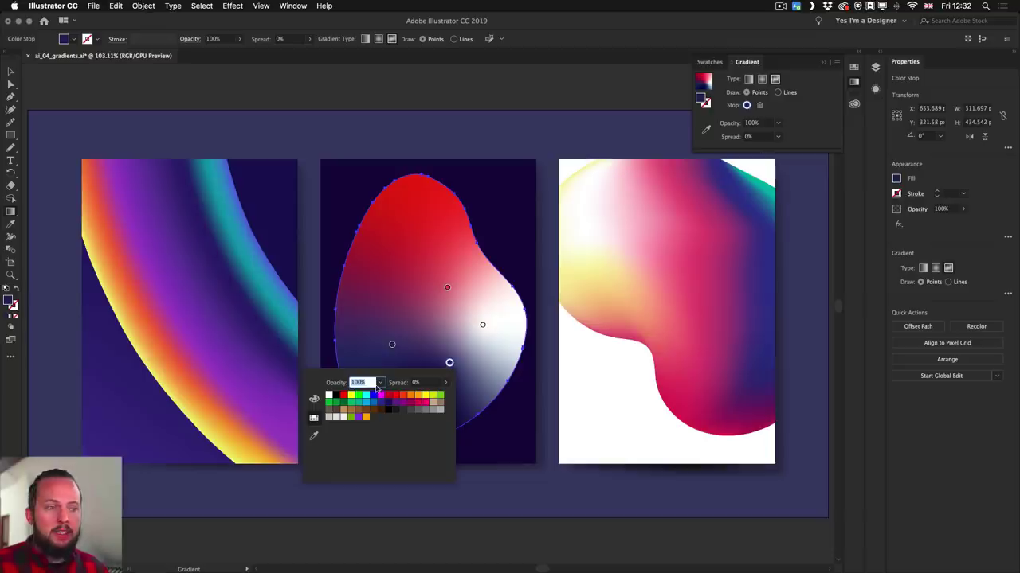
left_click(366, 395)
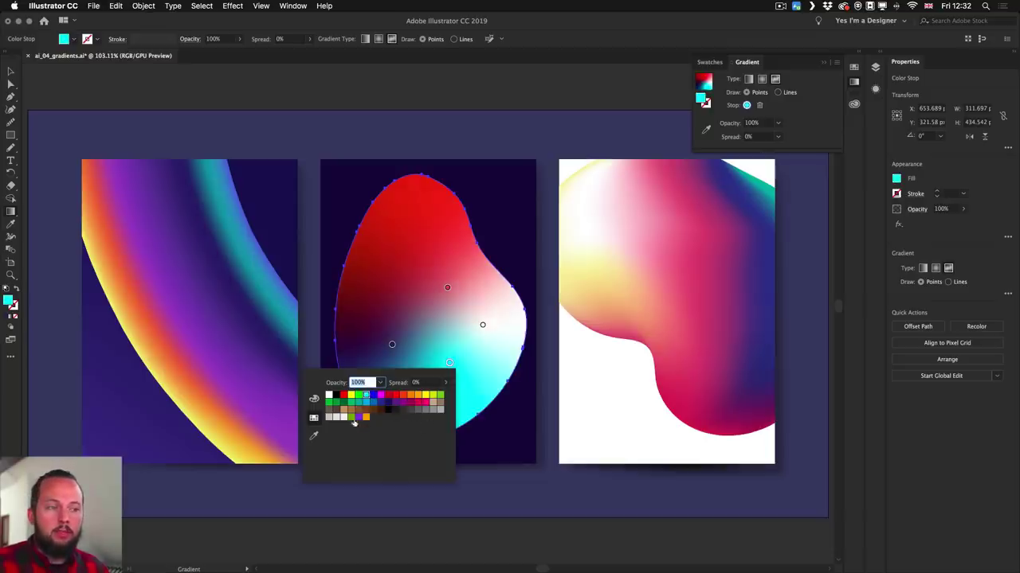
left_click(365, 417)
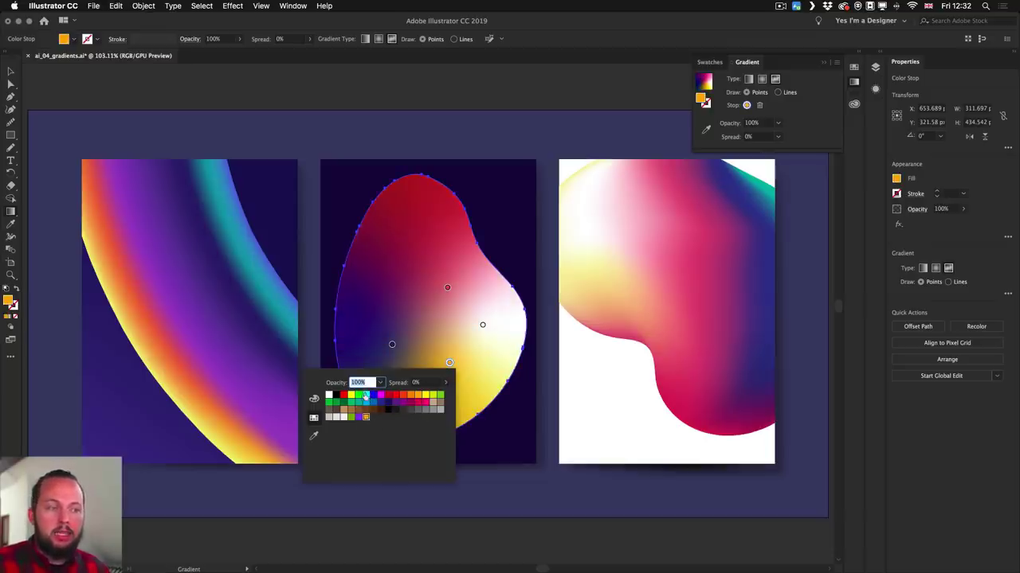
left_click(366, 395)
left_click(449, 364)
Move the cyan point up to the blob's upper left.
left_click_drag(449, 365, 452, 369)
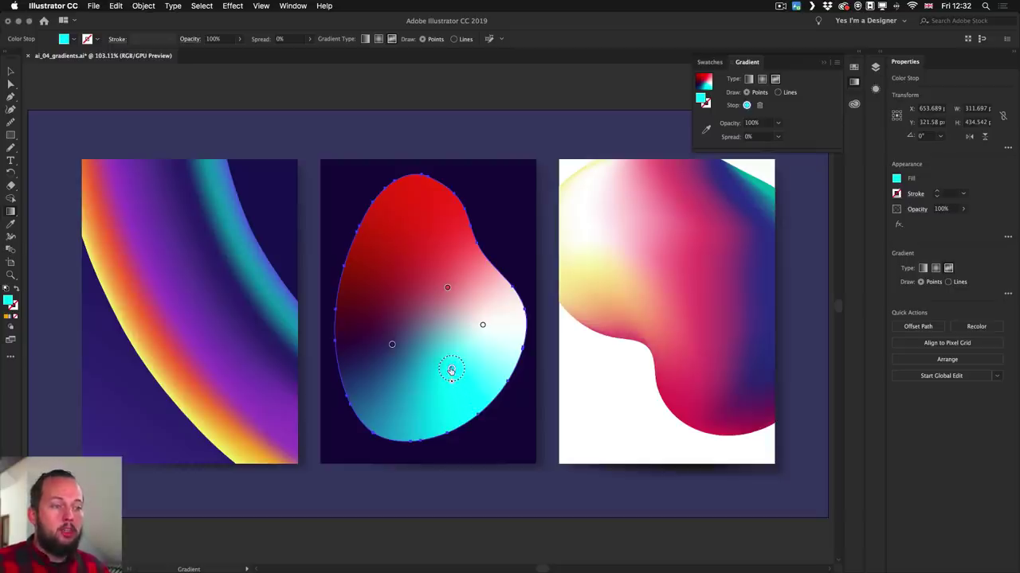
left_click_drag(451, 385, 409, 279)
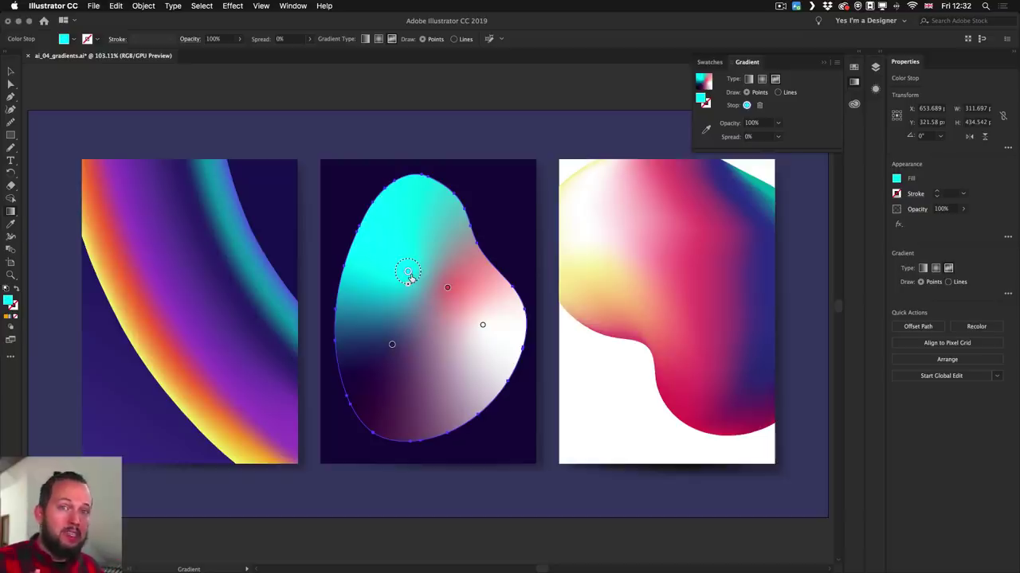
left_click_drag(410, 274, 407, 283)
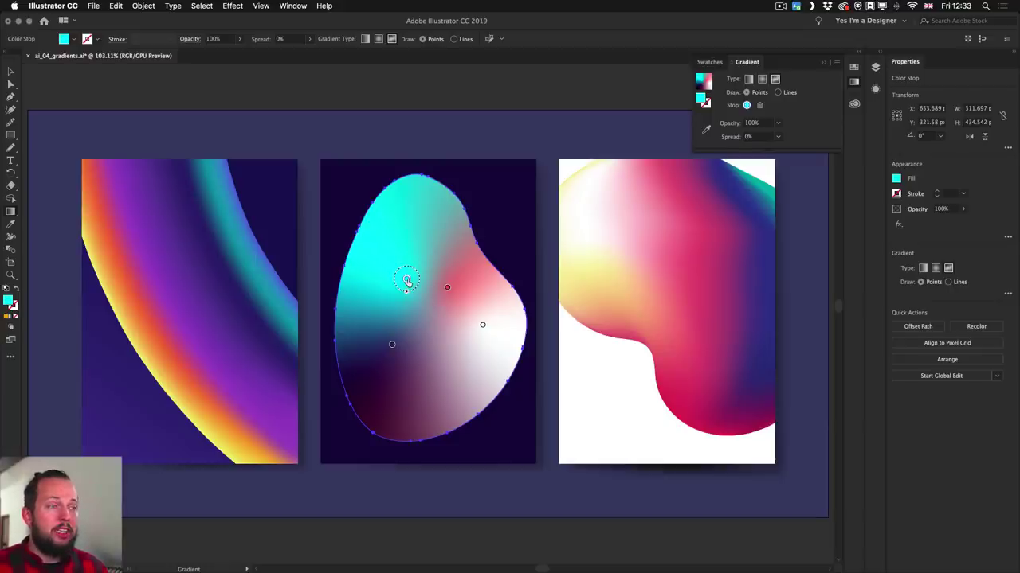
Eyedrop colours from the left artwork's gradient until the upper-left point is orange.
double_click(406, 281)
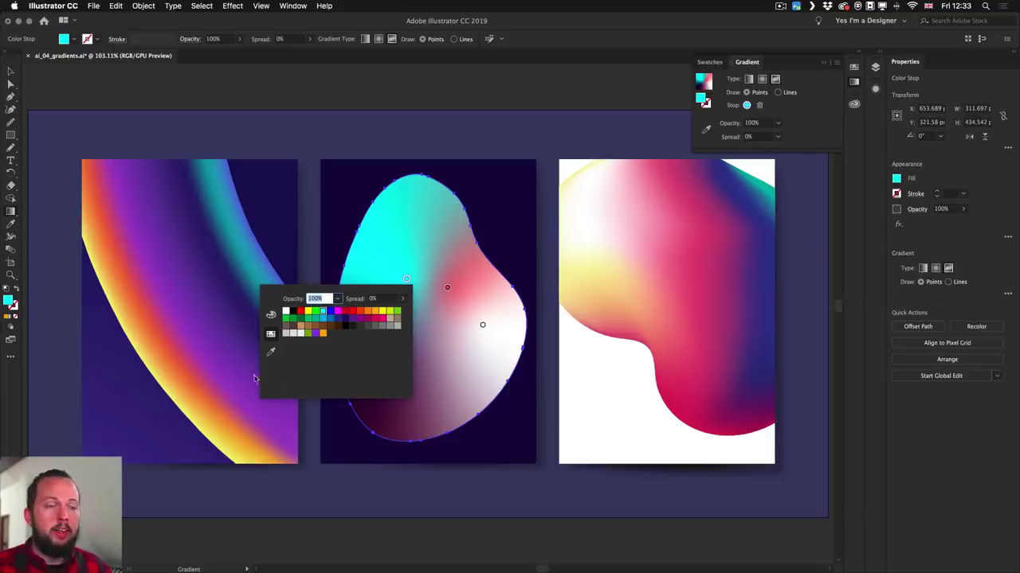
left_click(270, 351)
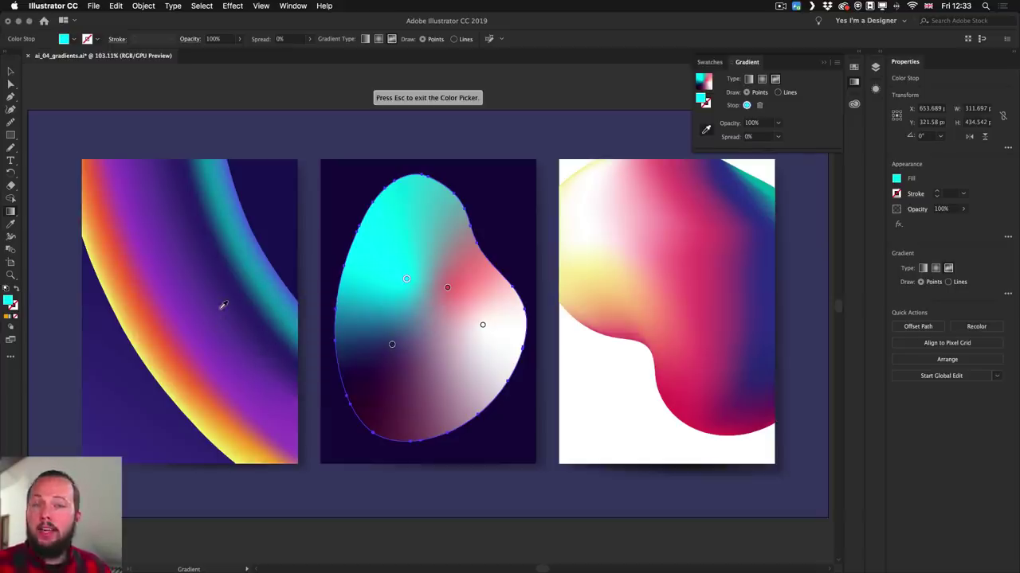
left_click(224, 262)
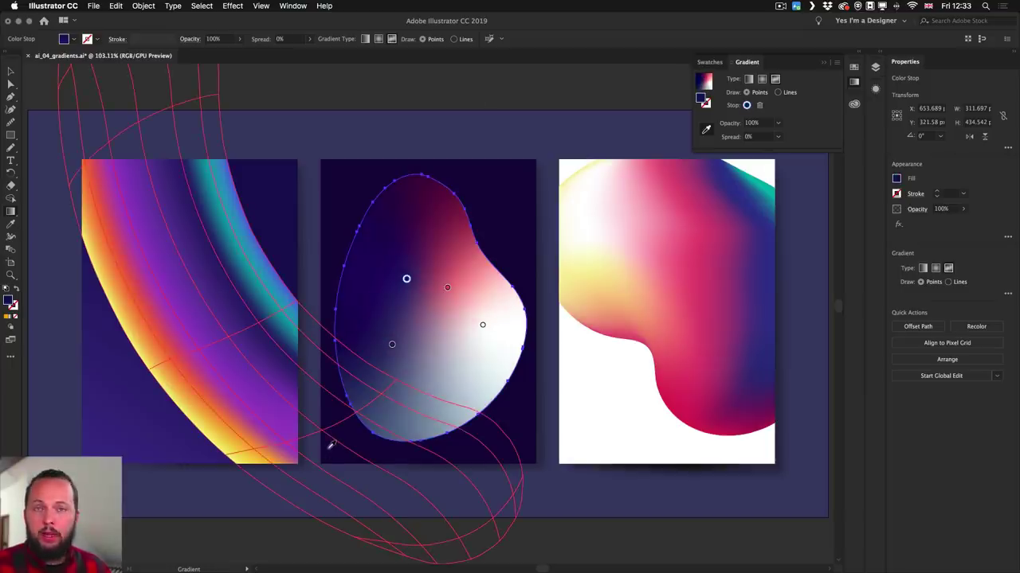
left_click(185, 391)
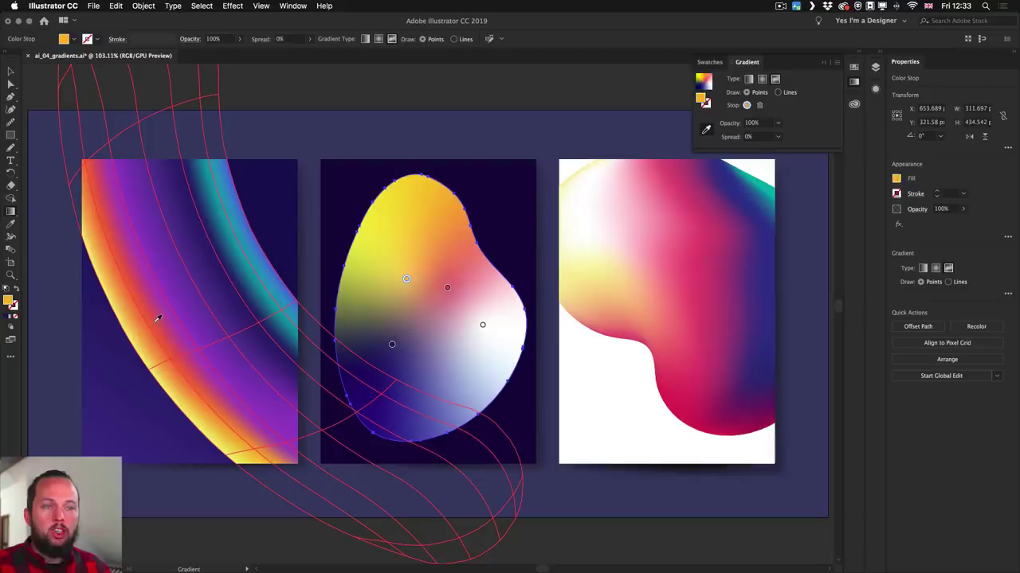
left_click(157, 319)
left_click(166, 307)
left_click(205, 292)
left_click(223, 284)
left_click(239, 275)
left_click(202, 321)
left_click(205, 351)
left_click(186, 393)
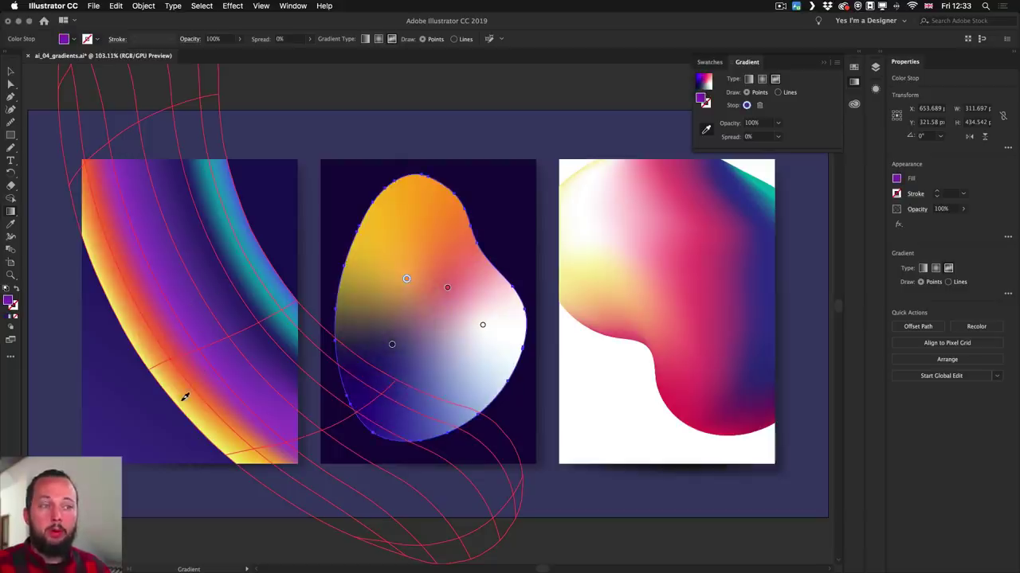
left_click(190, 388)
left_click(199, 376)
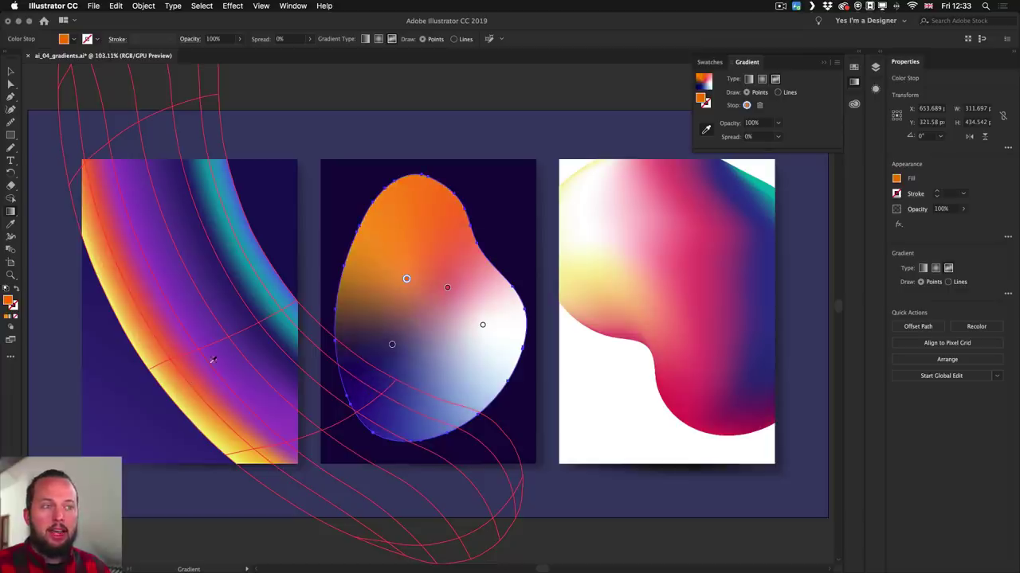
With the Gradient tool (G), nudge the orange point slightly higher.
key("v")
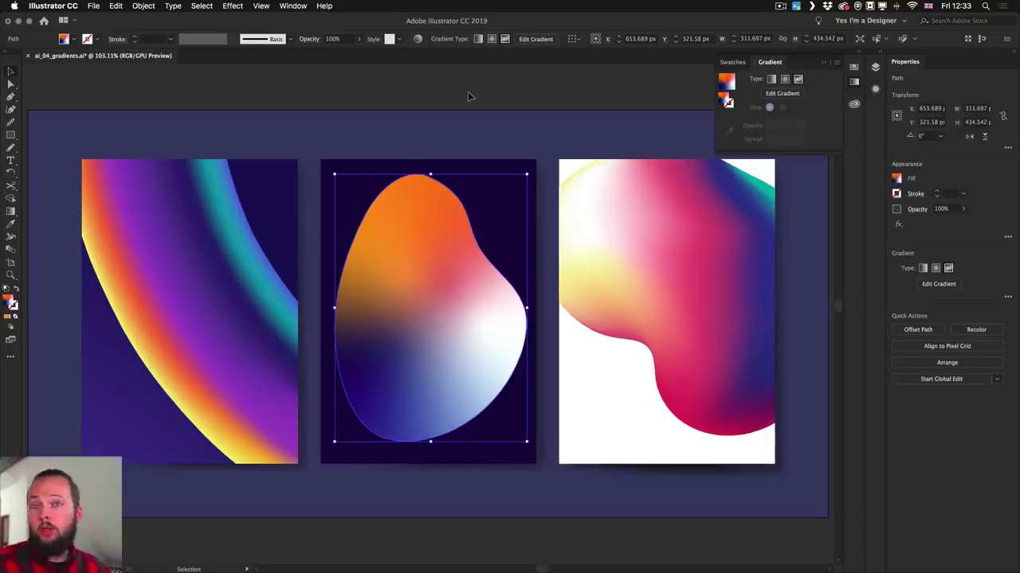
key("g")
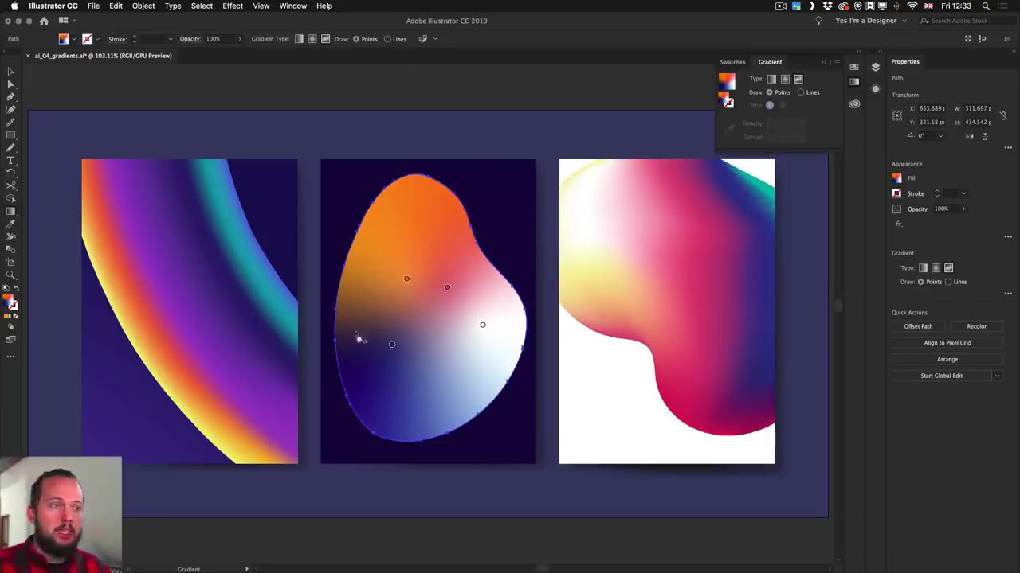
mouse_move(406, 278)
left_mouse_down()
mouse_move(391, 251)
mouse_move(407, 272)
left_mouse_up()
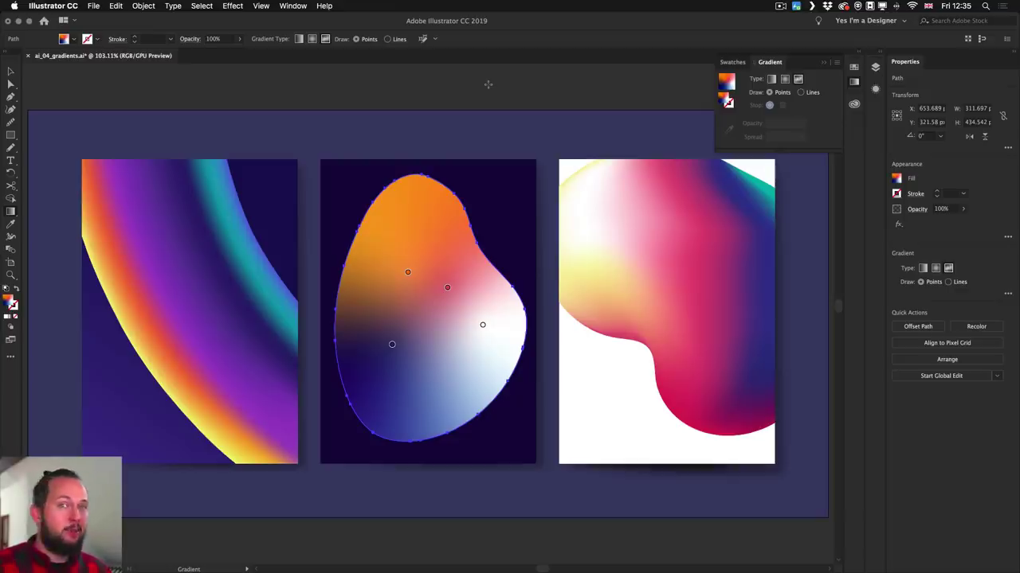
Set Draw to Lines and add purple stops down the blob's left edge.
left_click(388, 39)
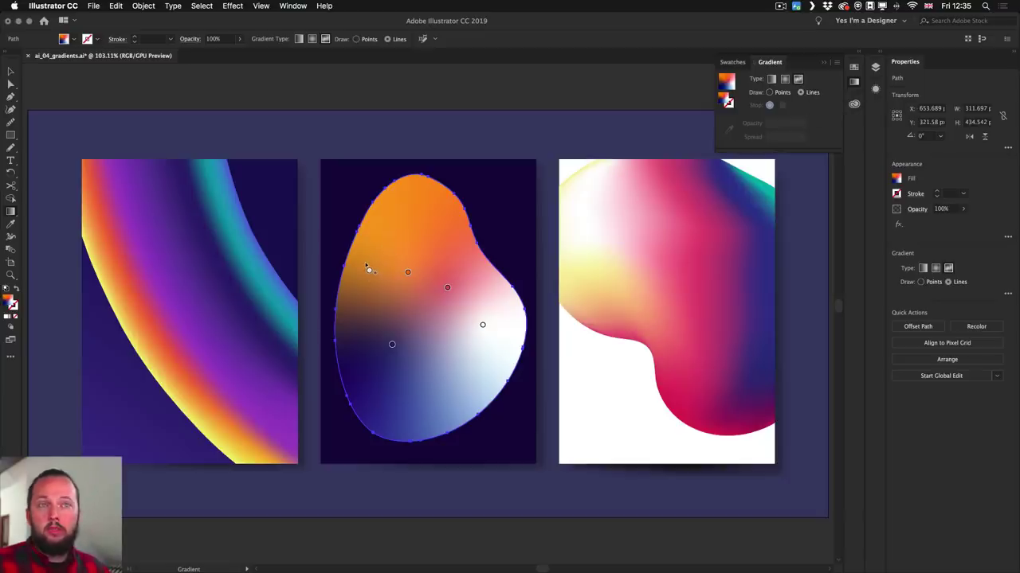
left_click(365, 263)
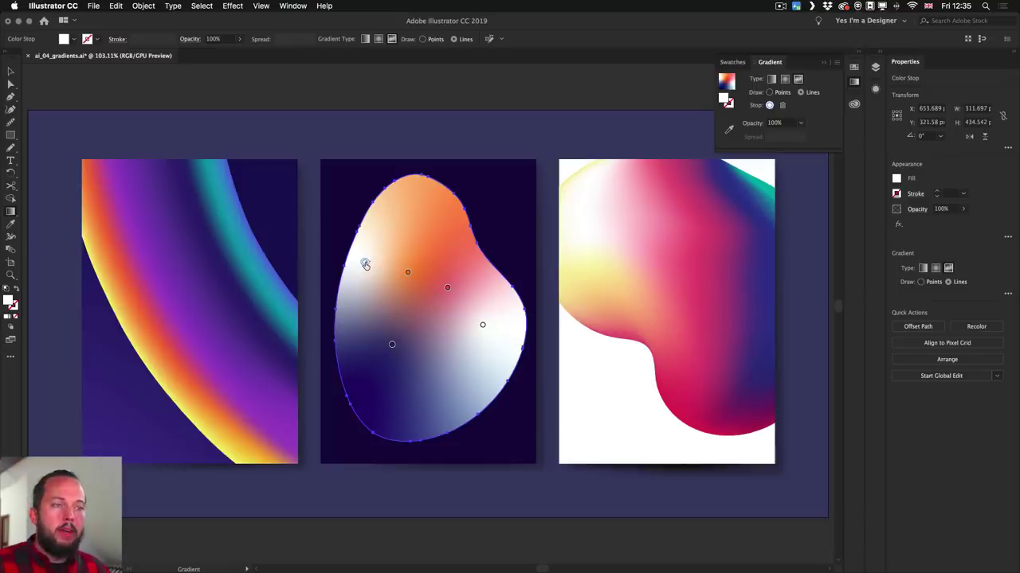
double_click(364, 263)
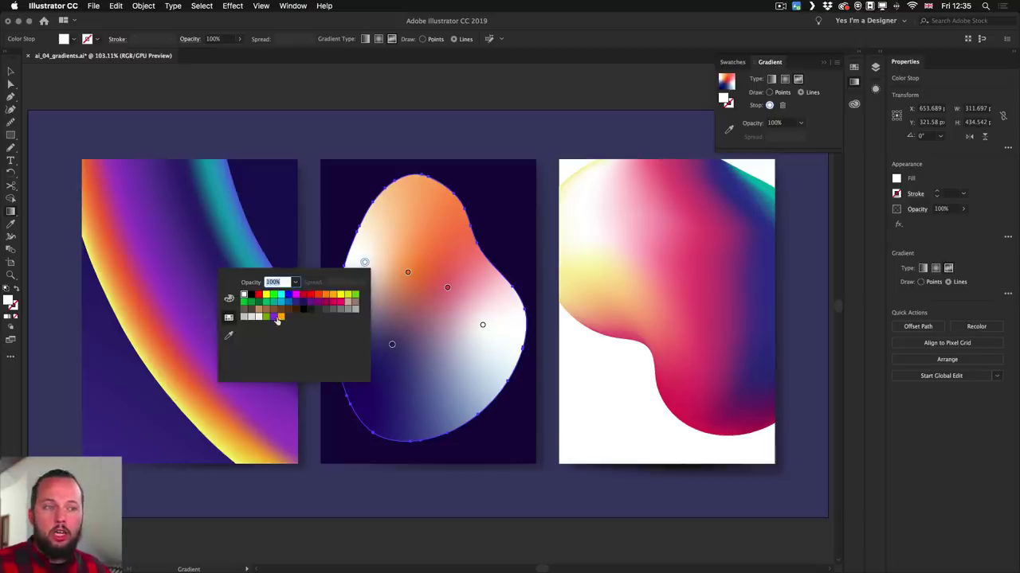
left_click(274, 318)
left_click(368, 264)
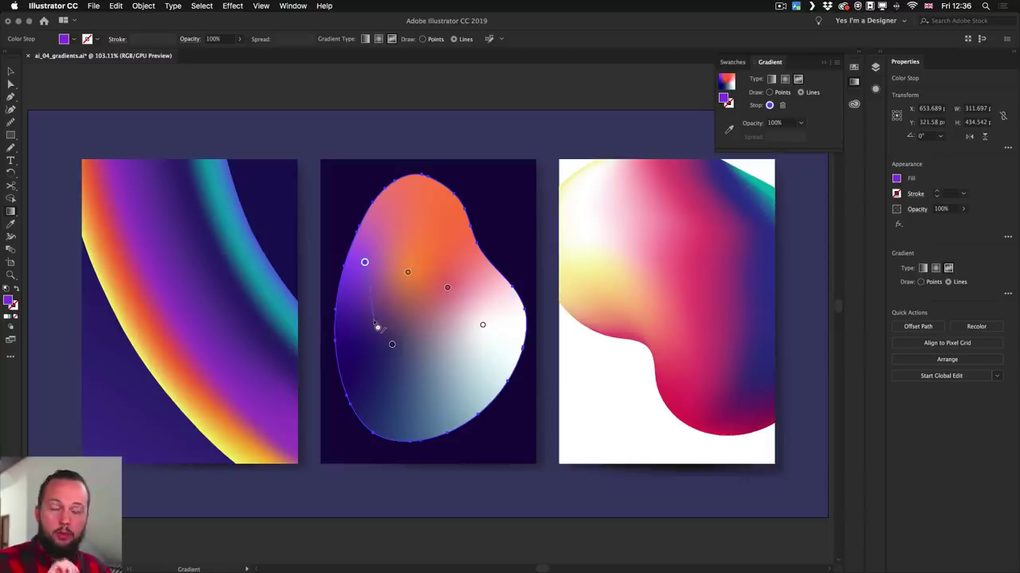
left_click(352, 319)
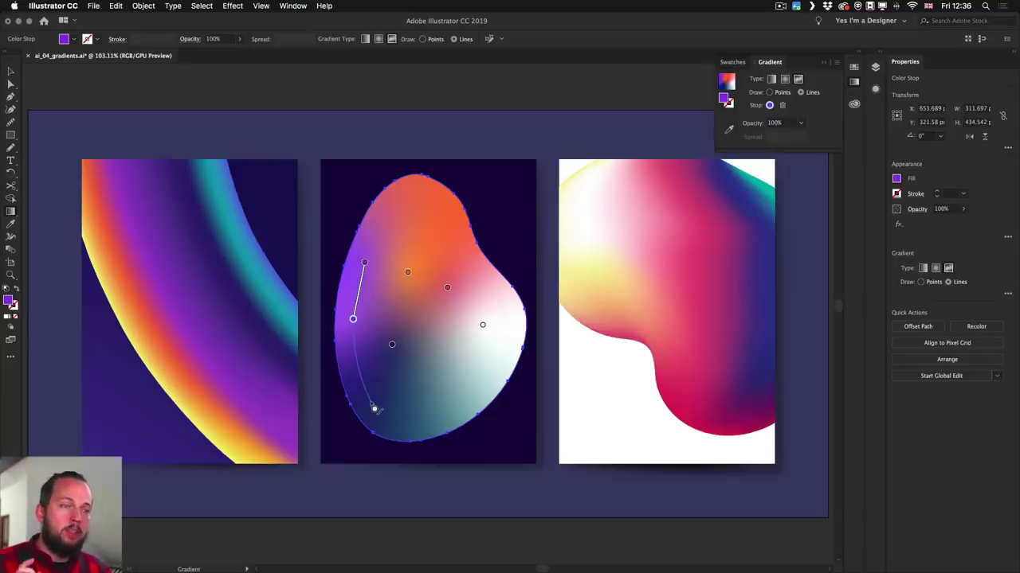
Extend the purple line with stops at the lower-left, bottom, lower-right and right edges.
left_click(369, 401)
left_click(427, 423)
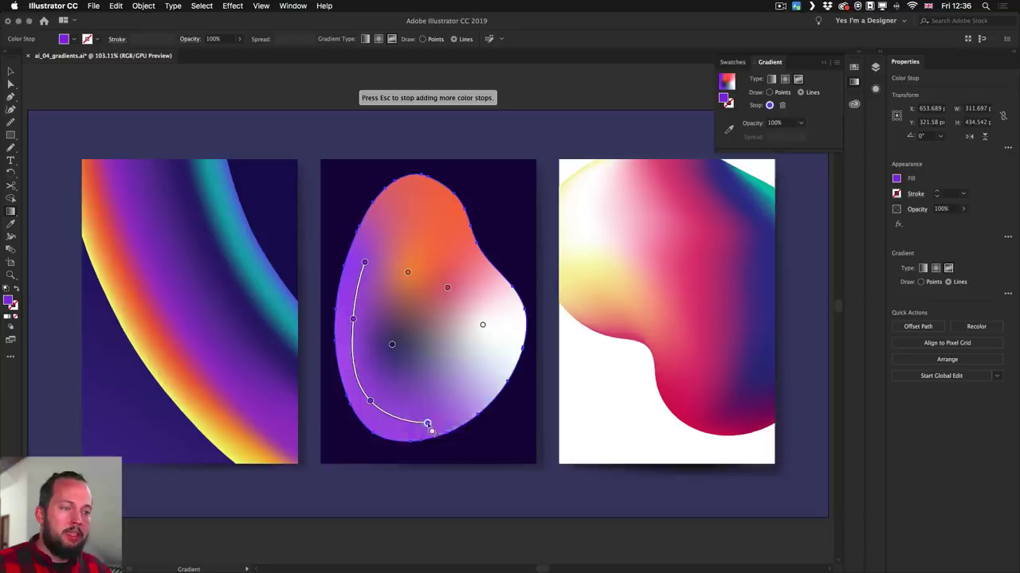
left_click(485, 391)
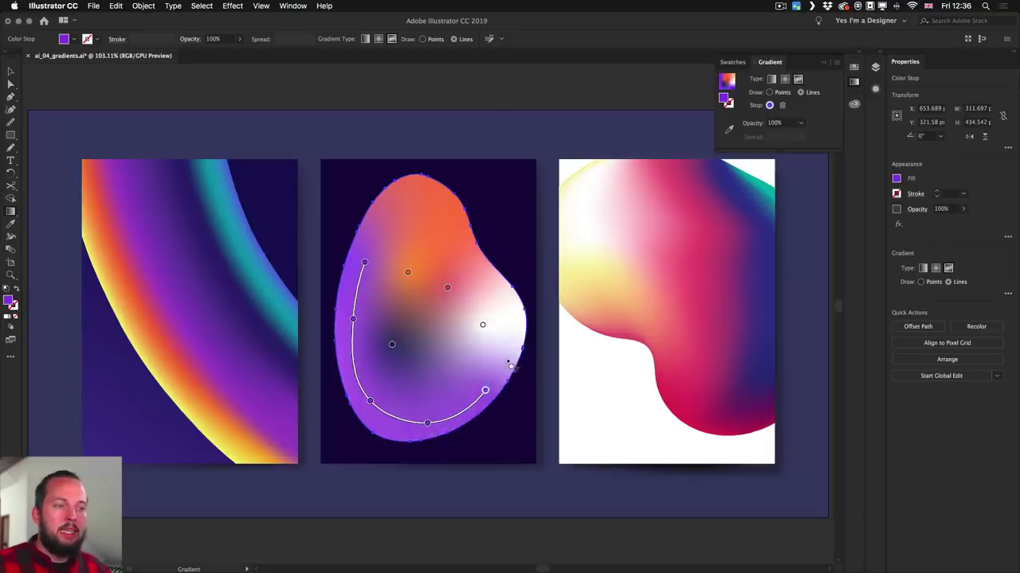
left_click(503, 356)
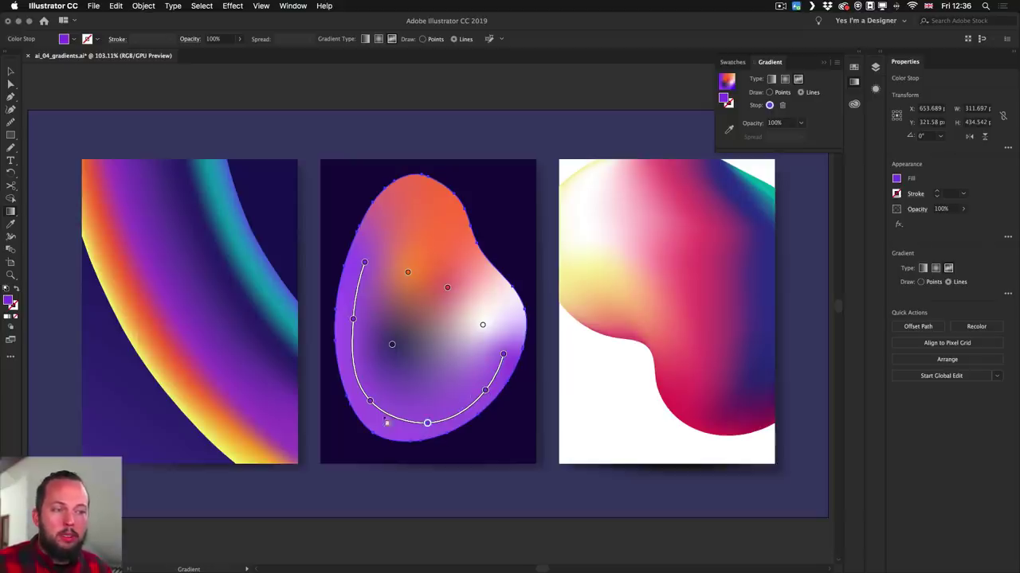
Darken the lower-left stop to 59% K using CMYK sliders.
double_click(369, 402)
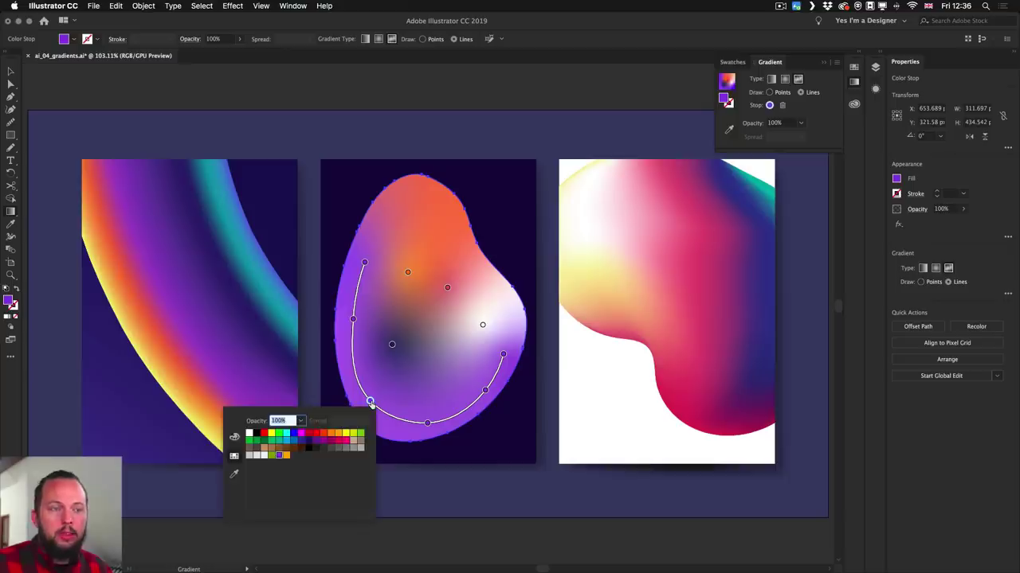
left_click(235, 438)
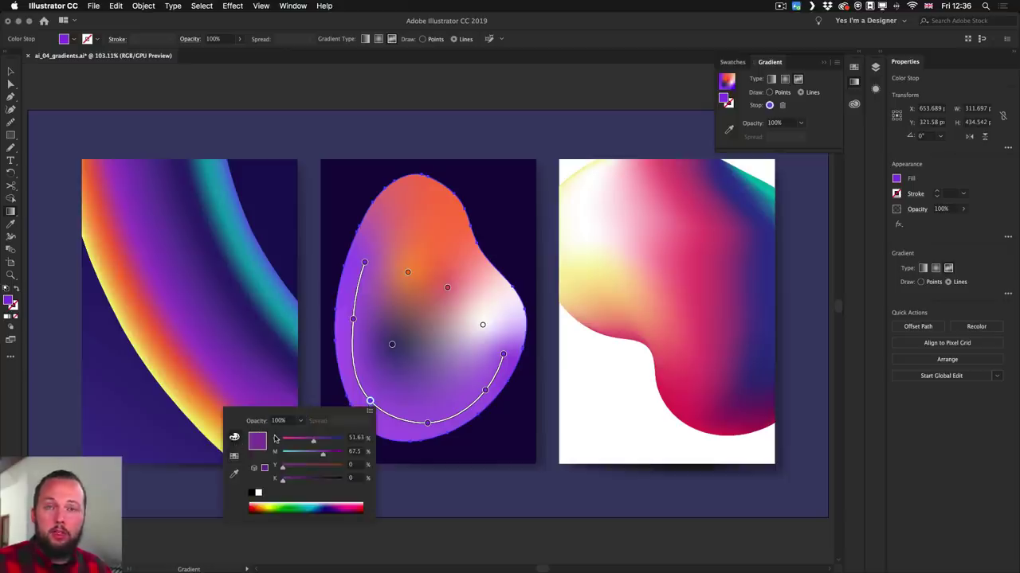
left_click(298, 480)
left_click_drag(304, 481, 323, 482)
left_click(426, 426)
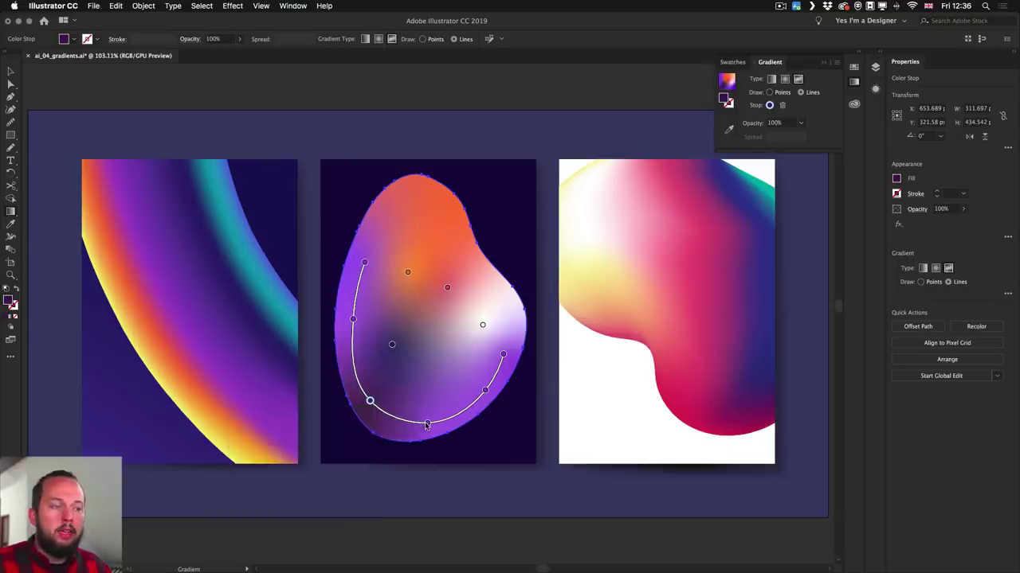
Darken the bottom and lower-right stops to 42% K.
double_click(427, 427)
left_click(368, 506)
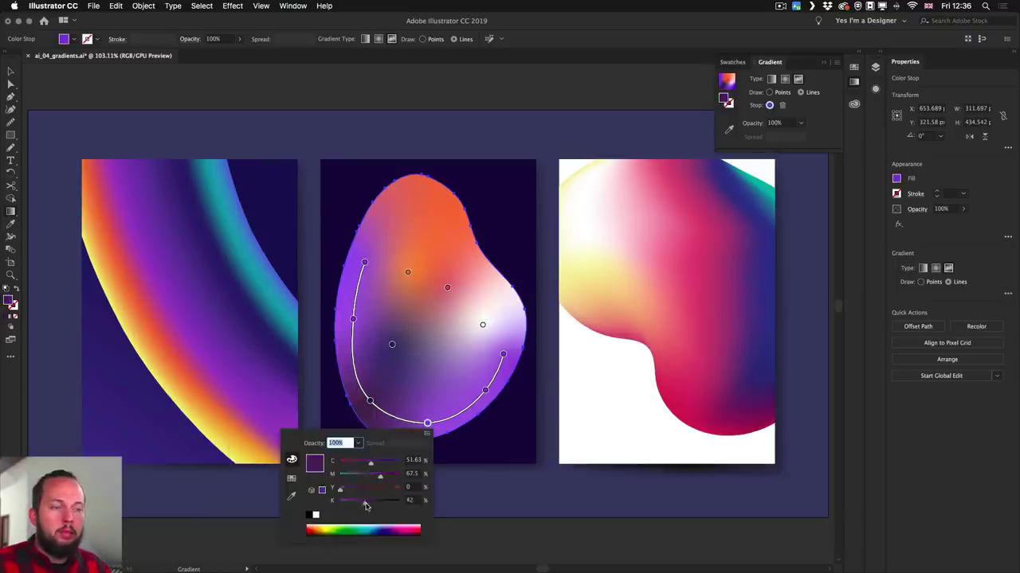
left_click(485, 392)
left_click(485, 391)
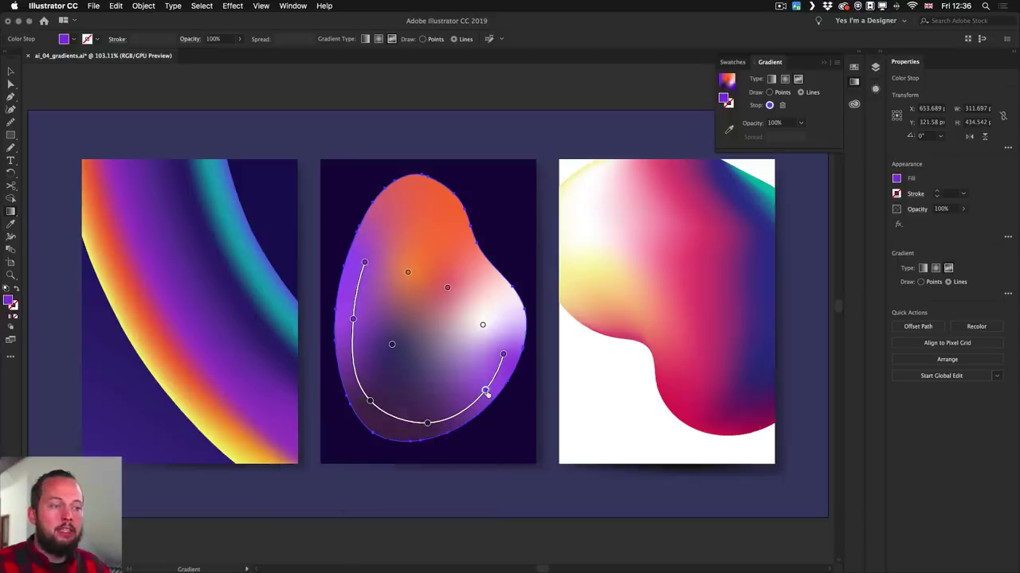
double_click(485, 391)
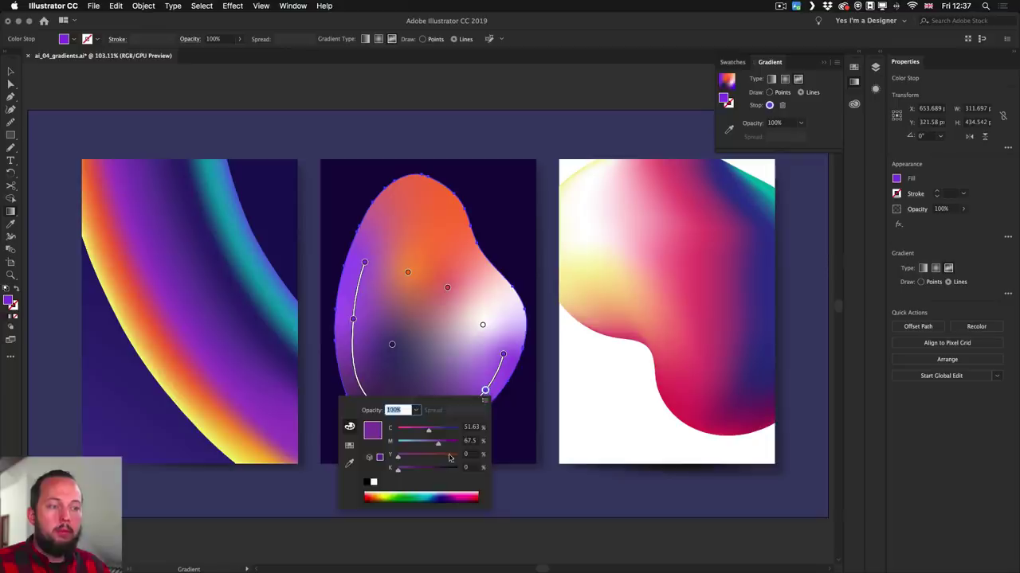
left_click(422, 470)
left_click(485, 392)
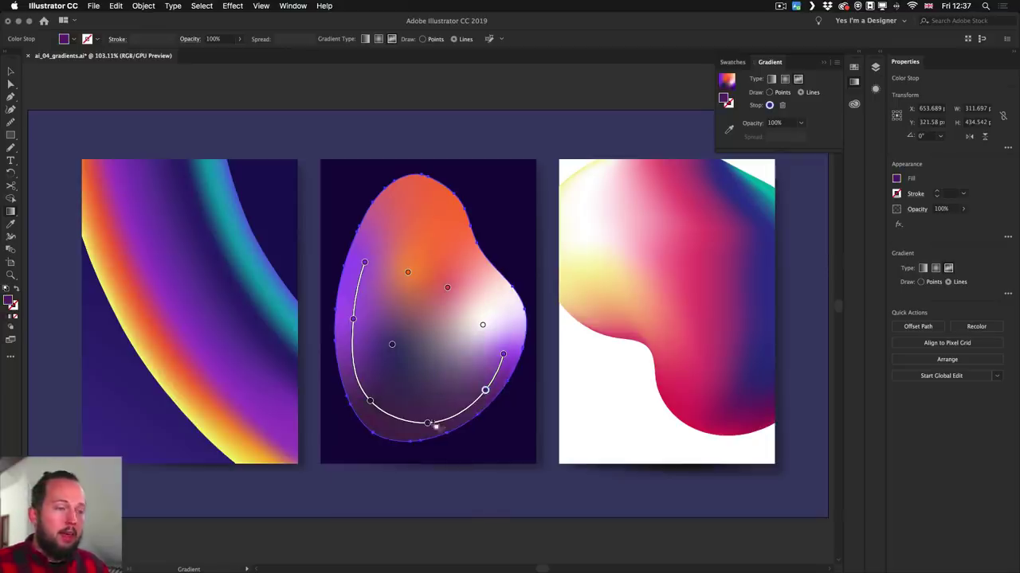
Lift the purple curve's bottom stop up and left inside the blob.
left_click_drag(427, 423, 372, 387)
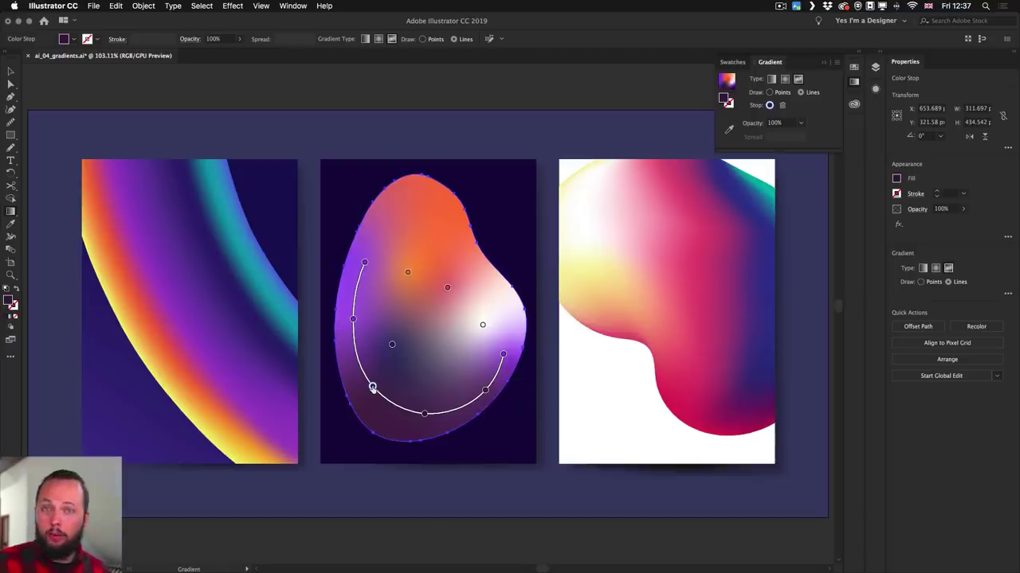